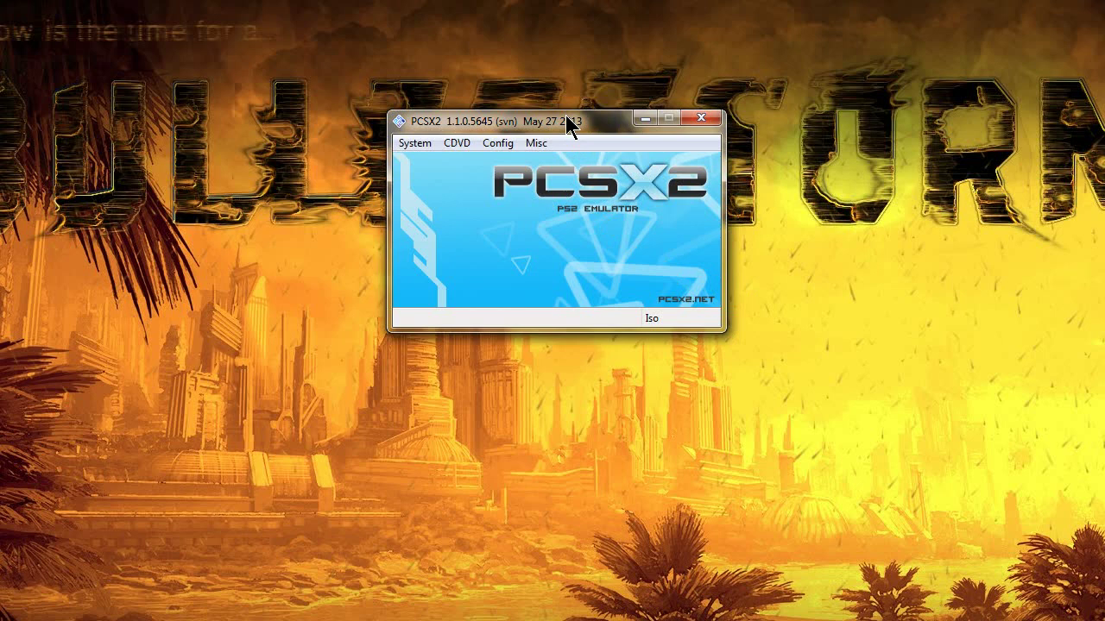
Open the LilyPad controller plugin settings and reposition the settings window so it is fully visible
drag(566, 118, 629, 176)
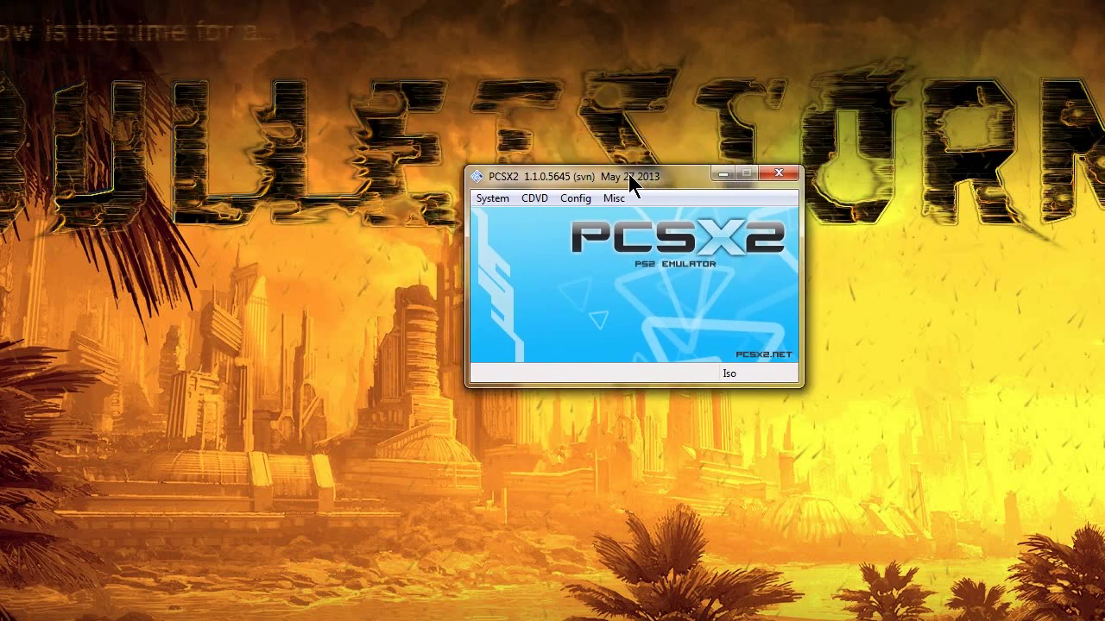
click(575, 200)
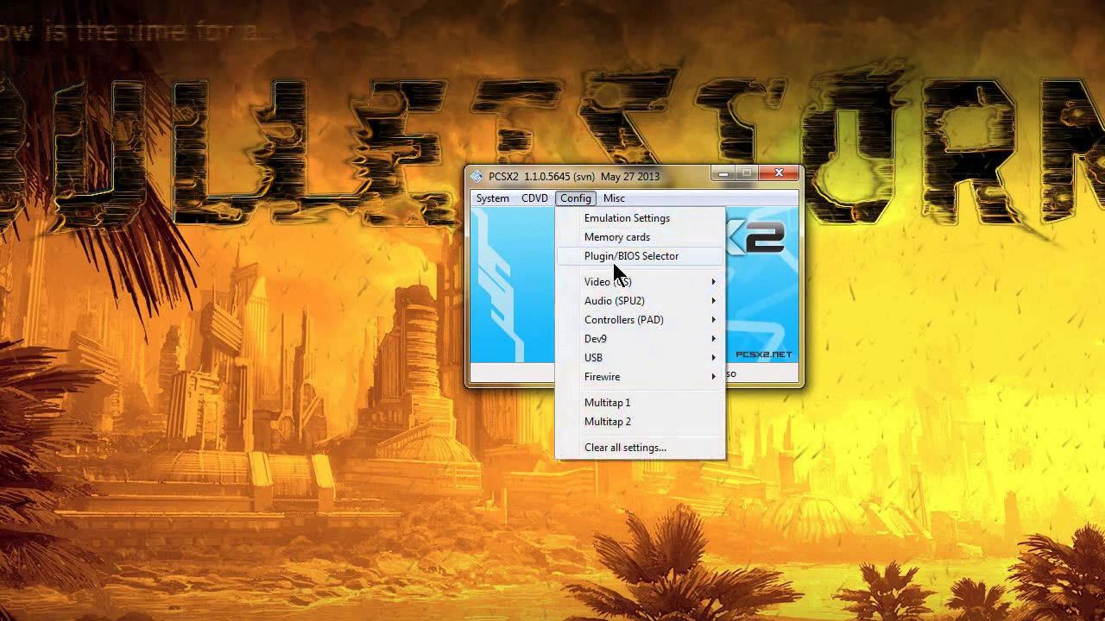
mouse_move(609, 317)
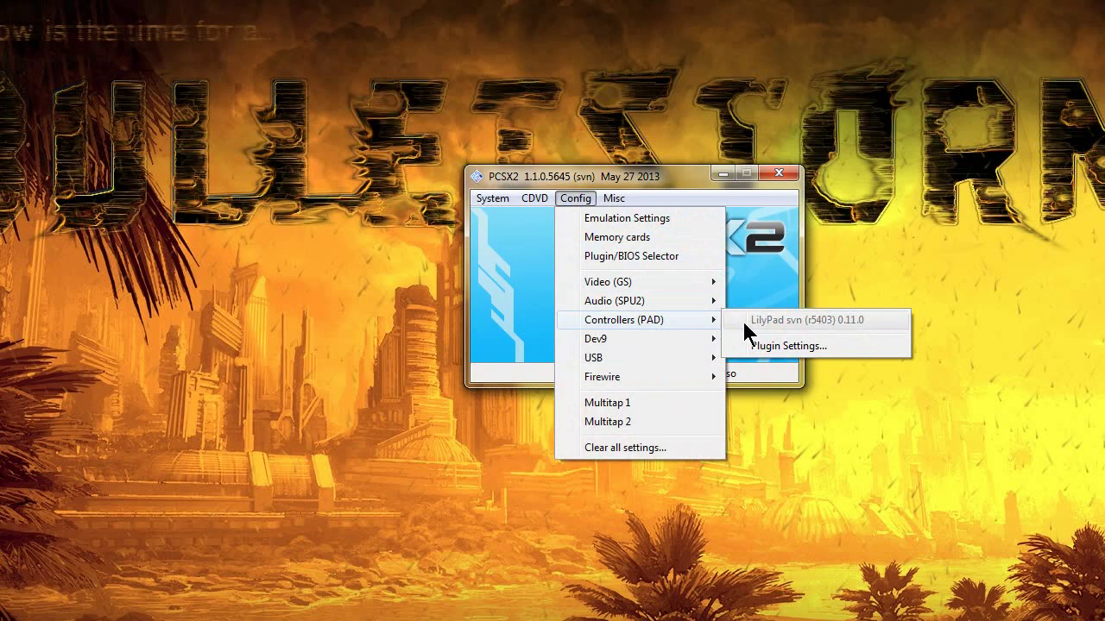
click(764, 346)
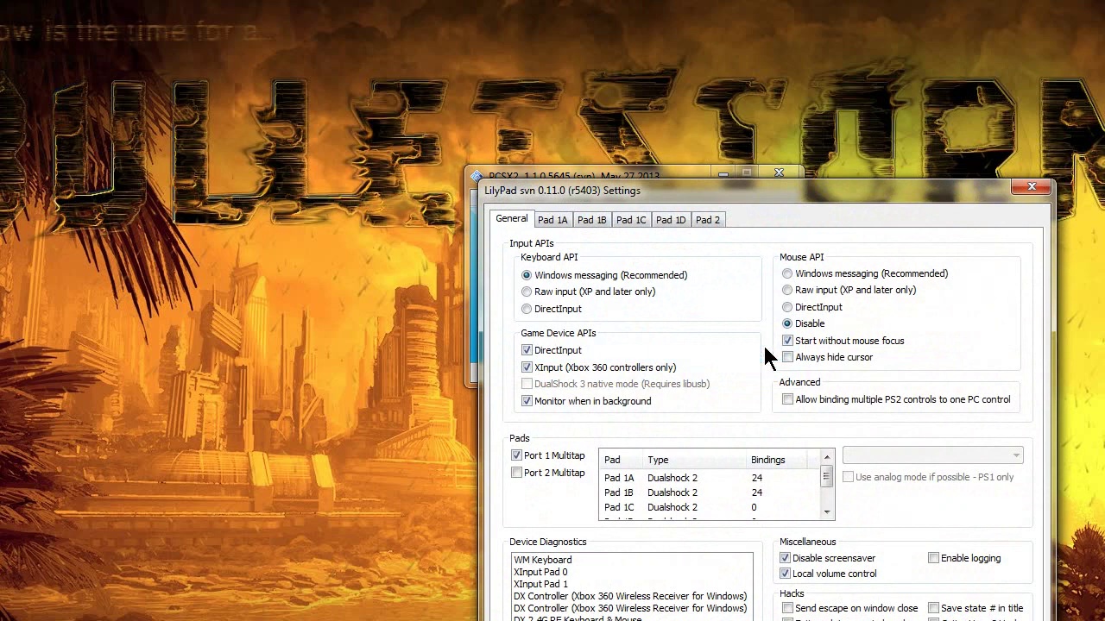
drag(727, 193, 648, 53)
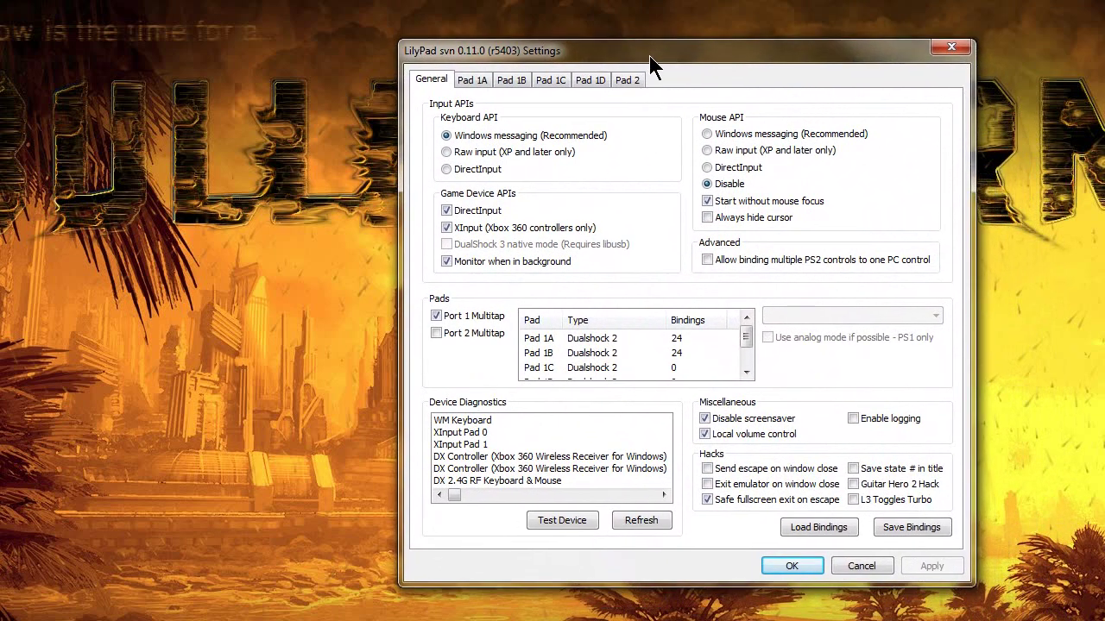
Toggle the Port 1 and Port 2 Multitap options on and off, leaving both disabled
click(436, 316)
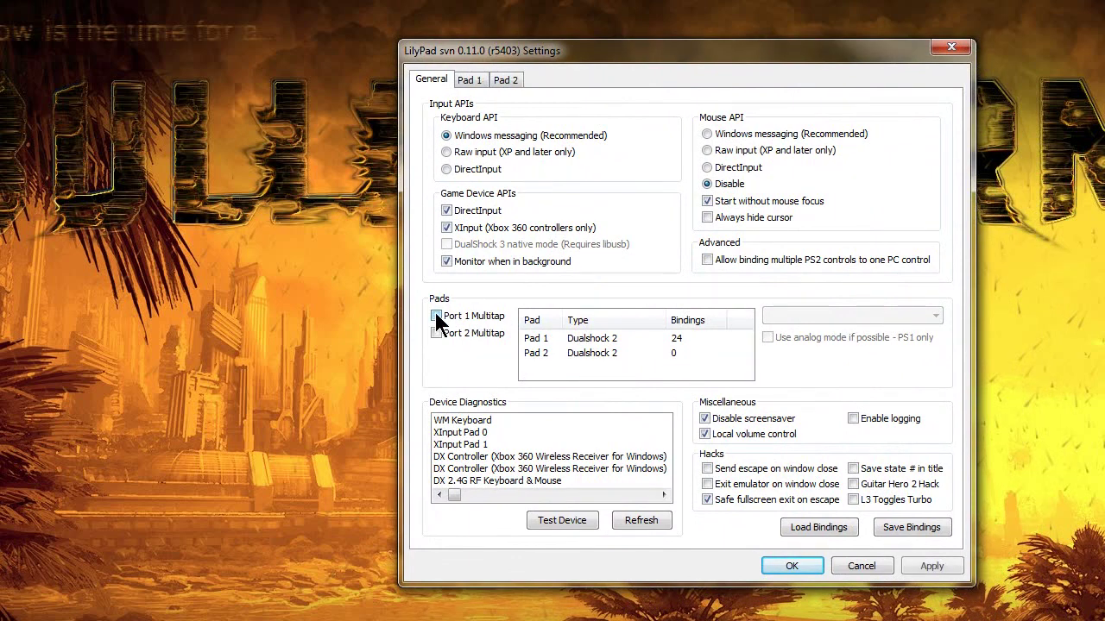
click(436, 316)
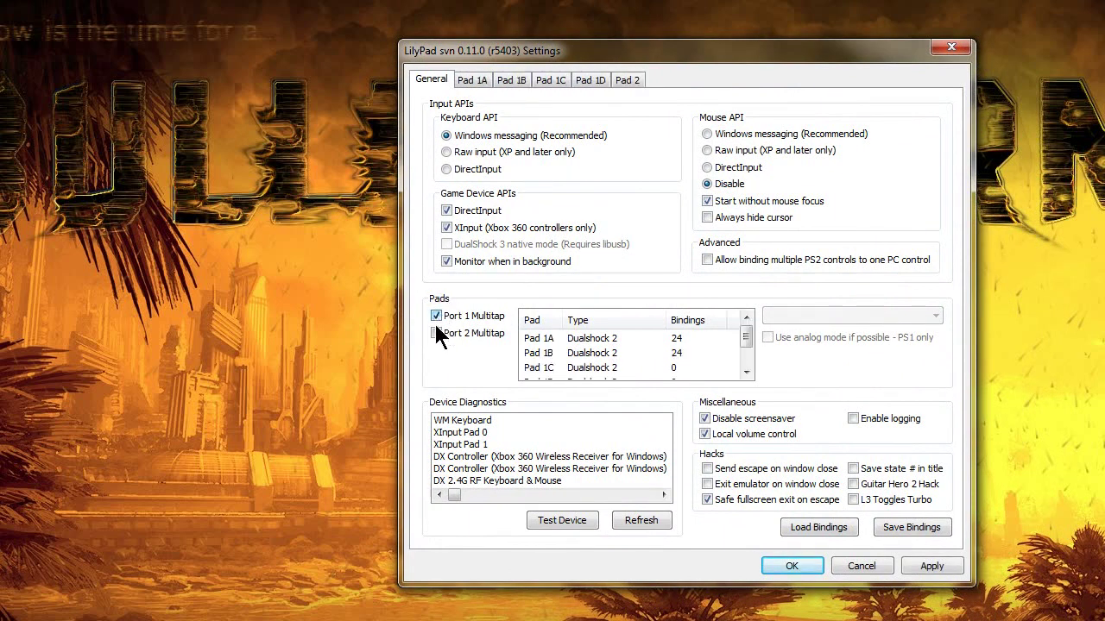
click(435, 332)
click(436, 332)
click(436, 316)
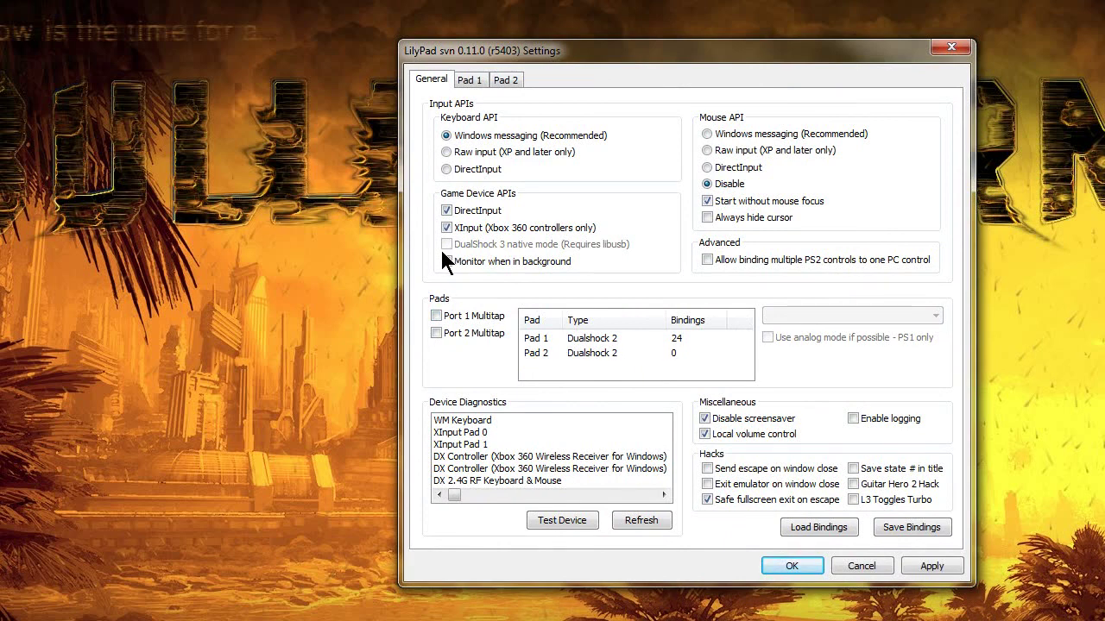
click(441, 254)
click(435, 315)
click(436, 333)
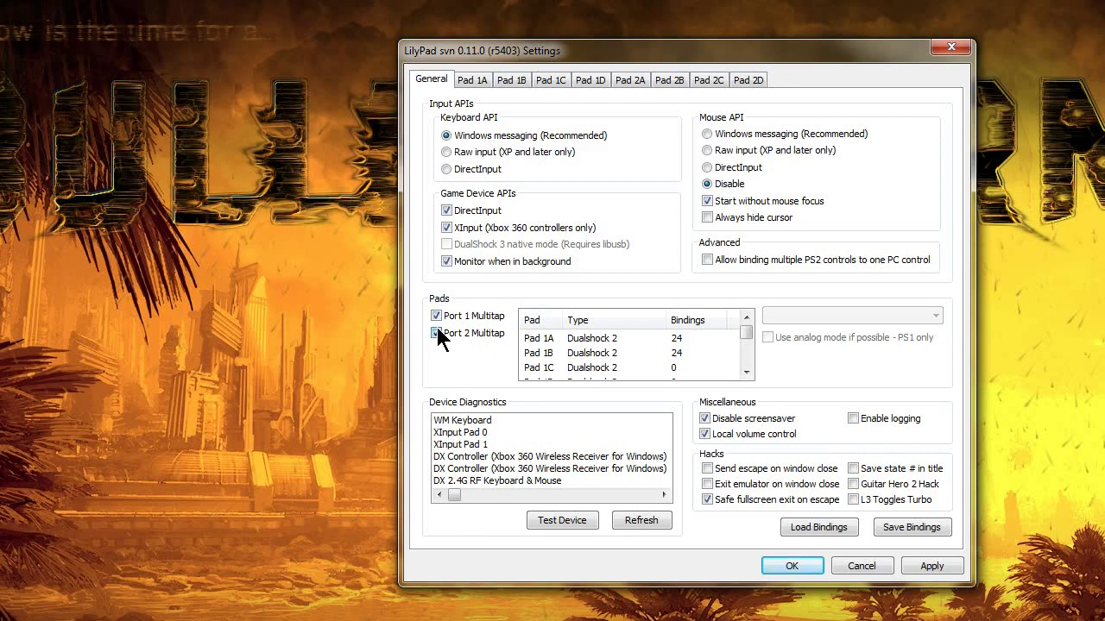
click(436, 332)
click(436, 316)
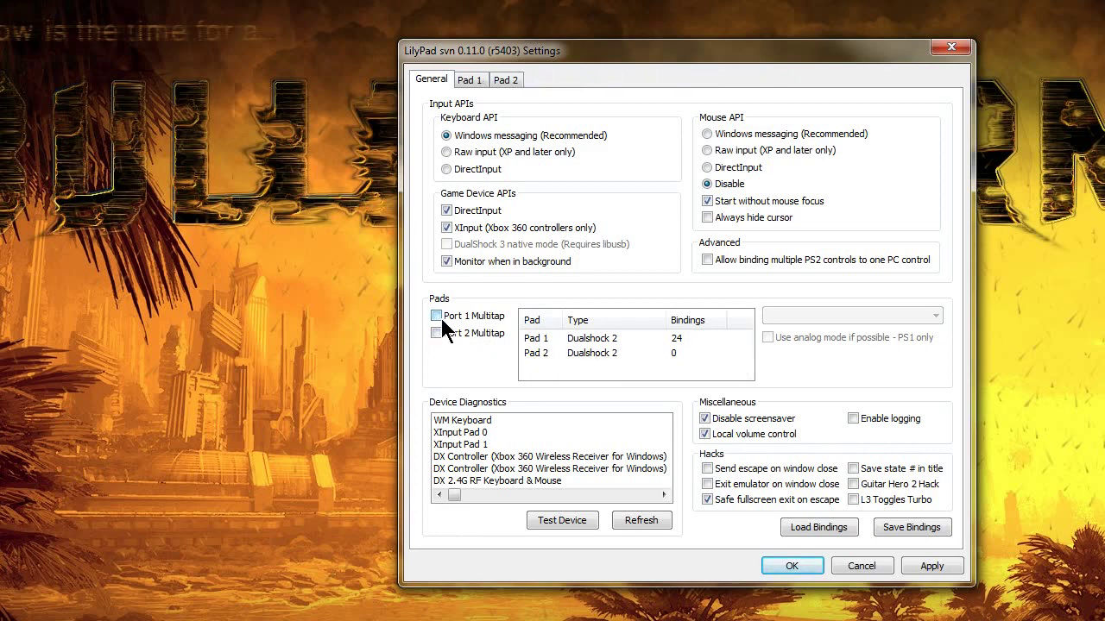
Compare the bindings of Pad 1 and Pad 2, and apply the controller settings with both multitaps disabled
click(468, 80)
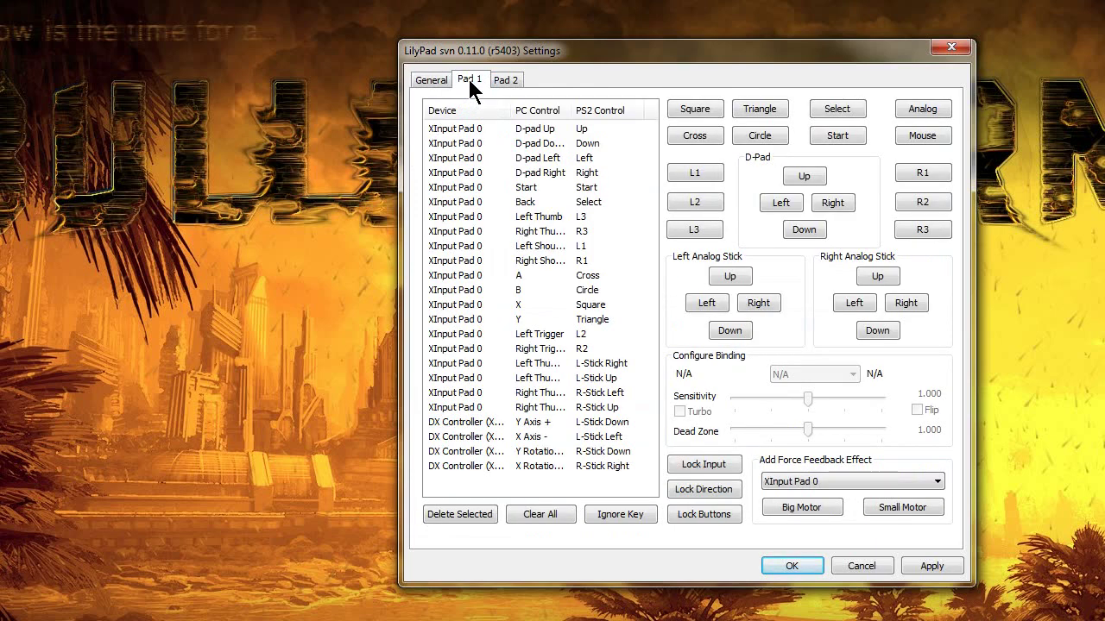
click(505, 81)
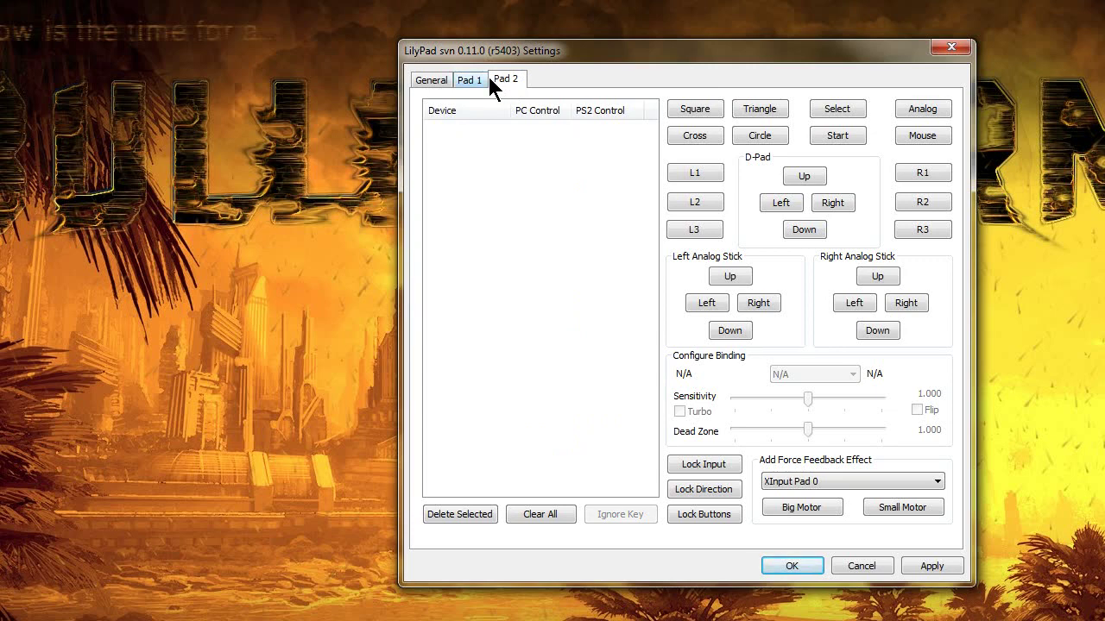
click(479, 79)
click(498, 78)
click(907, 562)
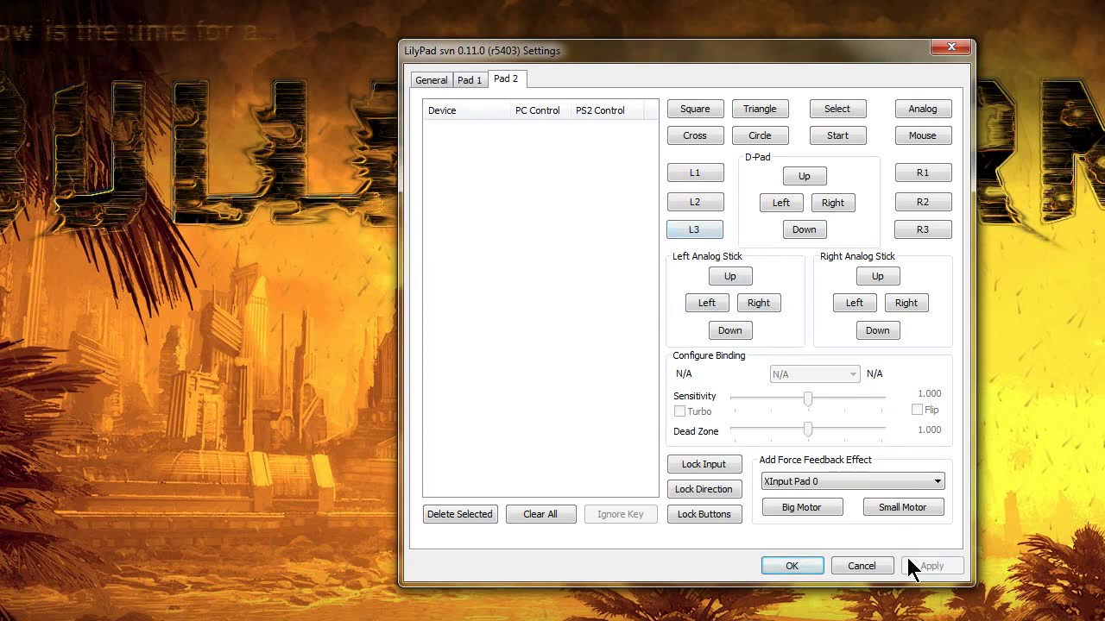
Enable Port 1 Multitap and check the binding lists of Pads 1A through 1D
click(441, 77)
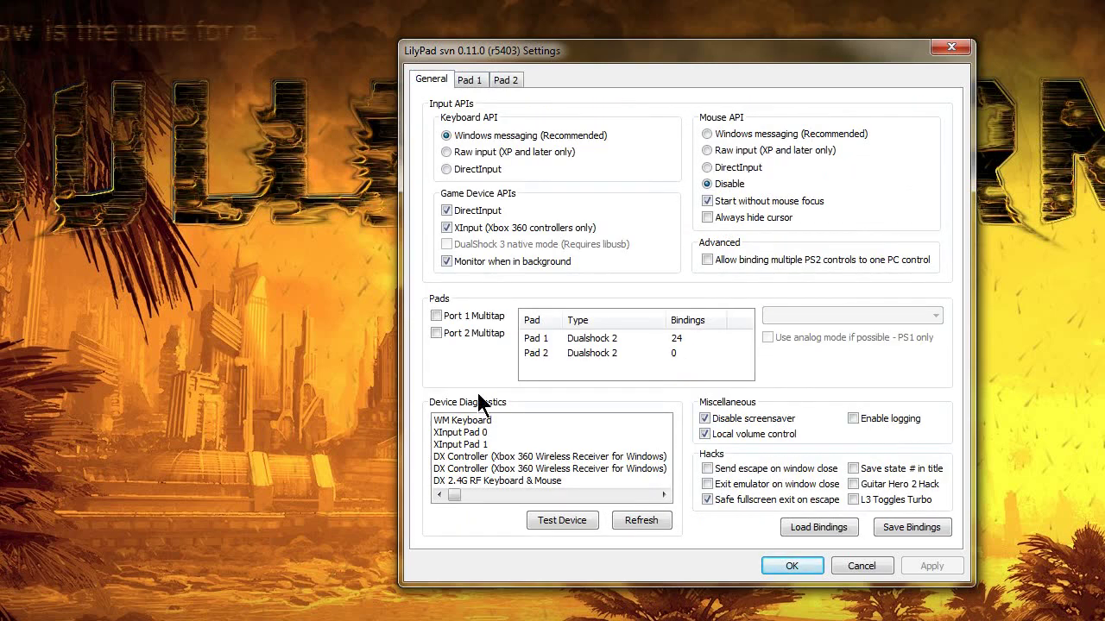
click(439, 316)
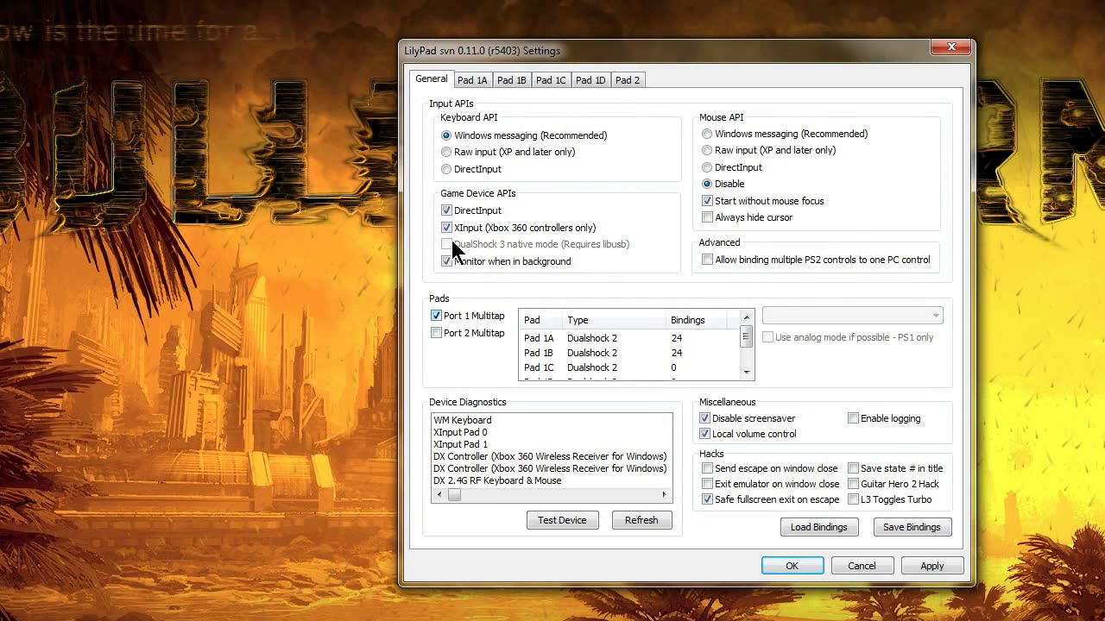
click(480, 81)
click(515, 79)
click(545, 78)
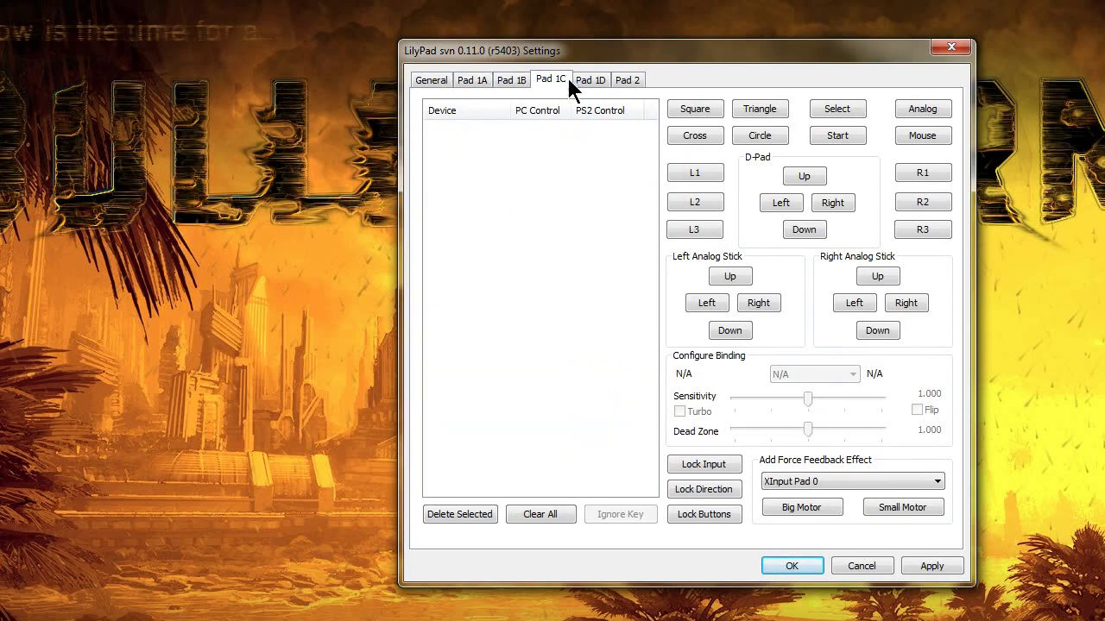
click(579, 76)
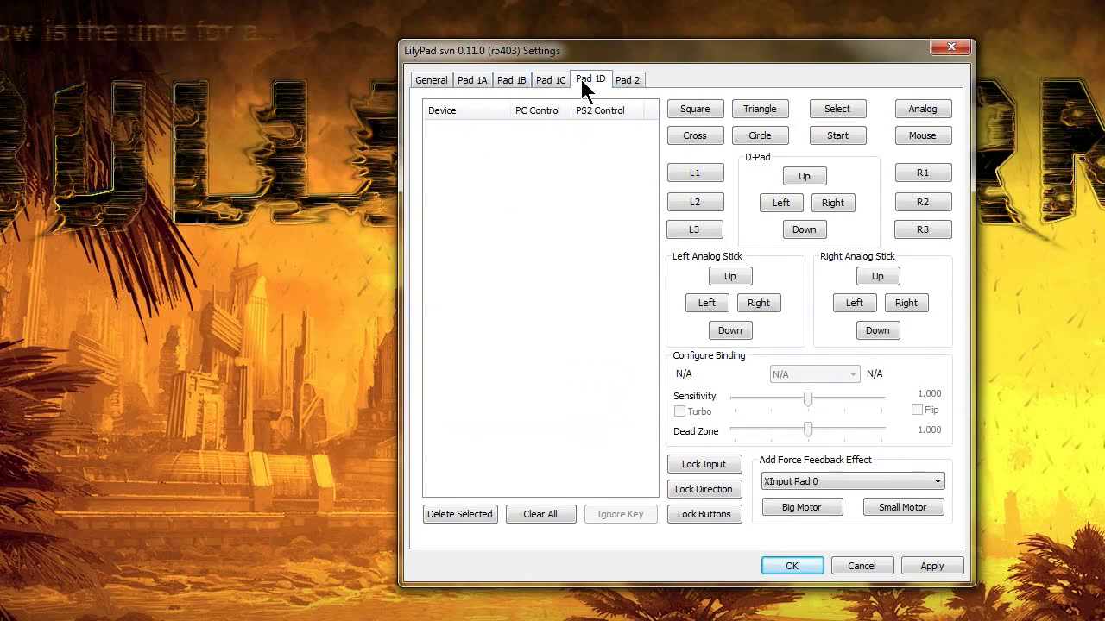
click(481, 75)
click(508, 83)
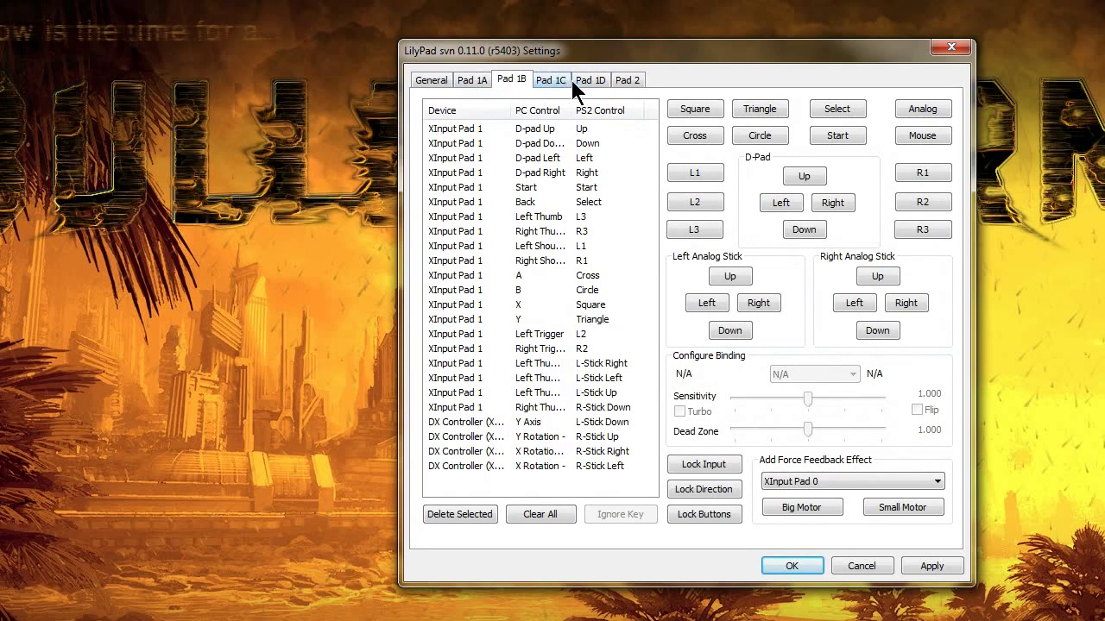
Enable Port 2 Multitap and check the binding lists of Pads 2A through 2D
click(432, 82)
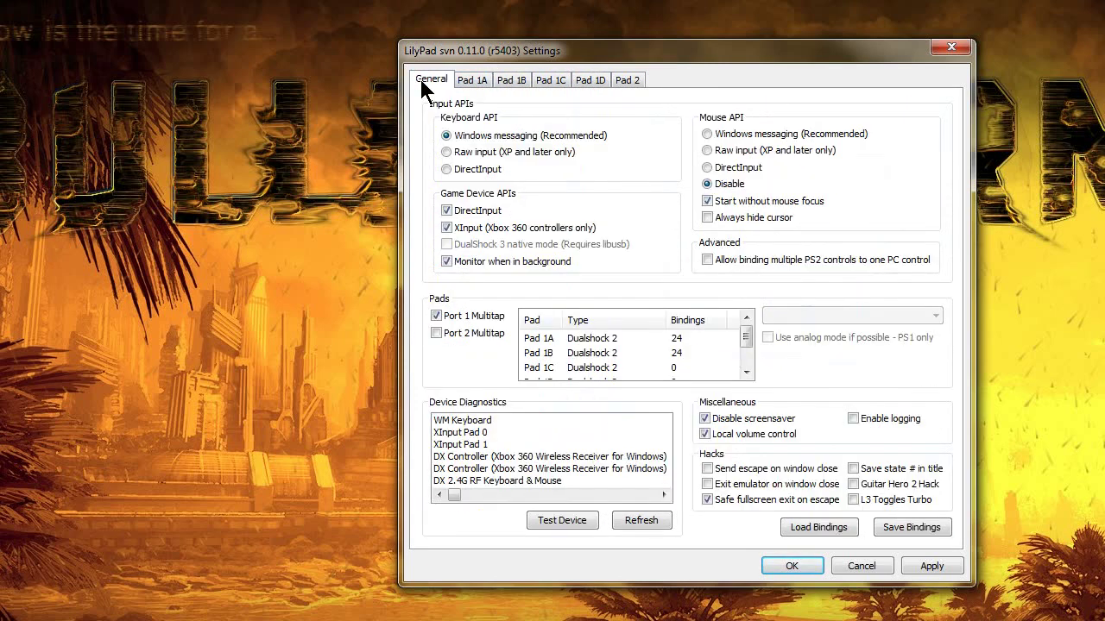
click(436, 333)
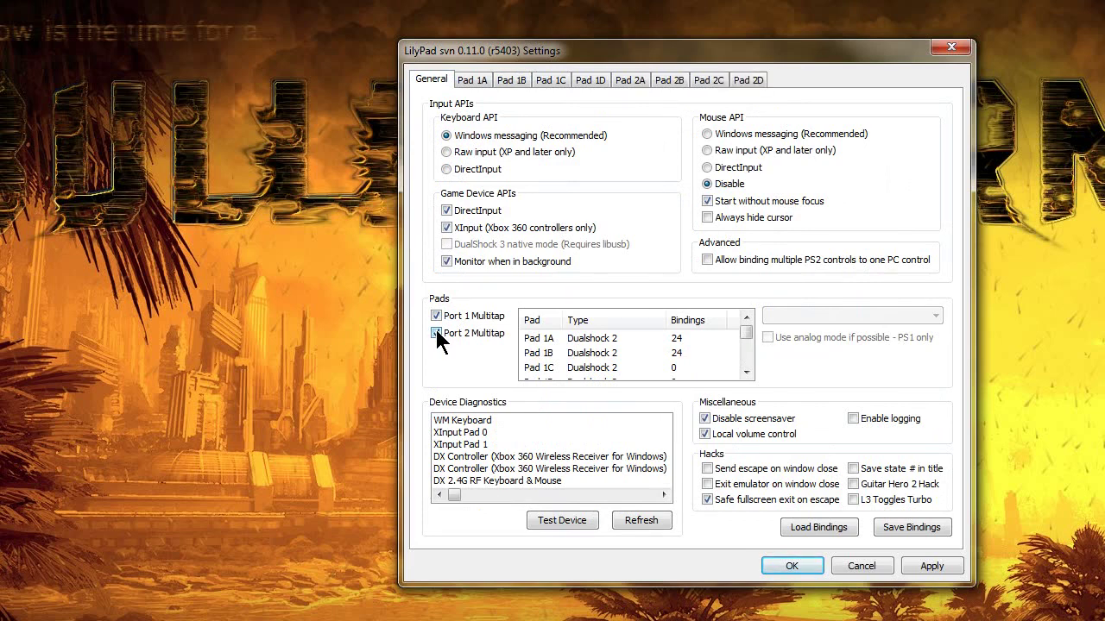
click(631, 77)
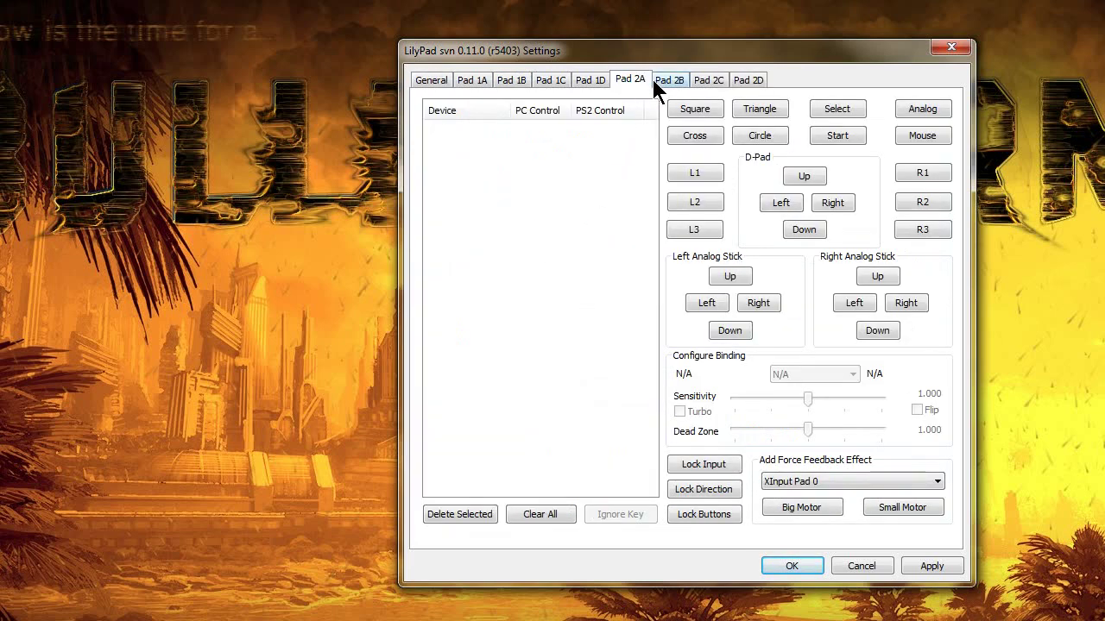
click(670, 80)
click(707, 81)
click(747, 80)
Examine the controller bindings of the individual pads on both multitap ports, from Pad 1A through Pad 2D
click(629, 78)
click(472, 80)
click(515, 77)
click(549, 76)
click(587, 78)
click(624, 77)
click(679, 80)
click(473, 82)
click(515, 80)
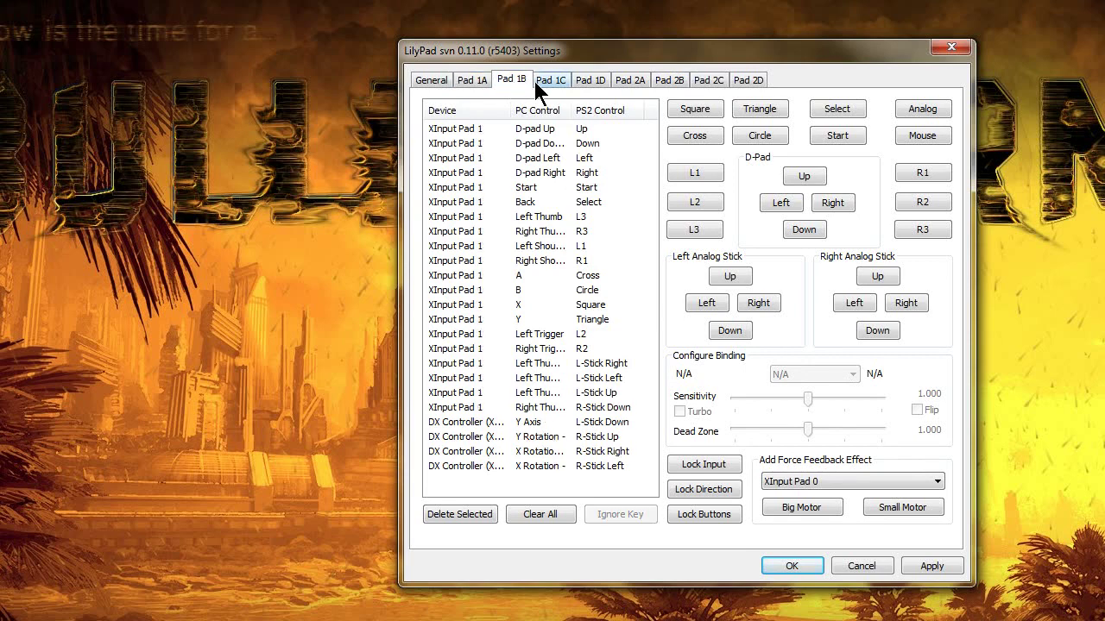
click(544, 78)
click(592, 82)
click(631, 82)
click(670, 82)
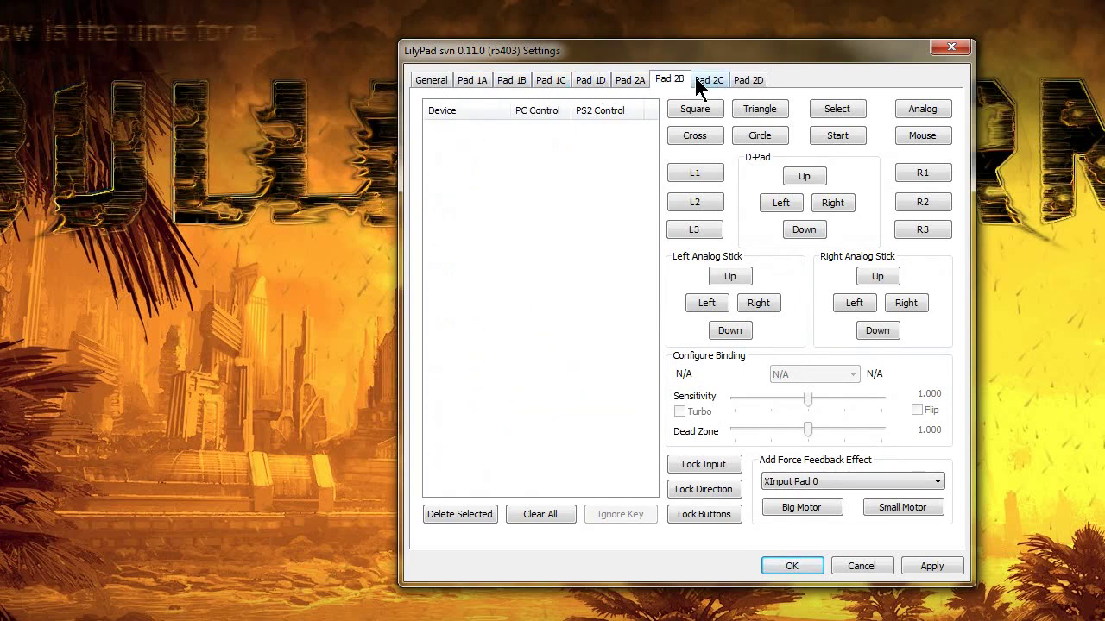
click(708, 80)
click(750, 79)
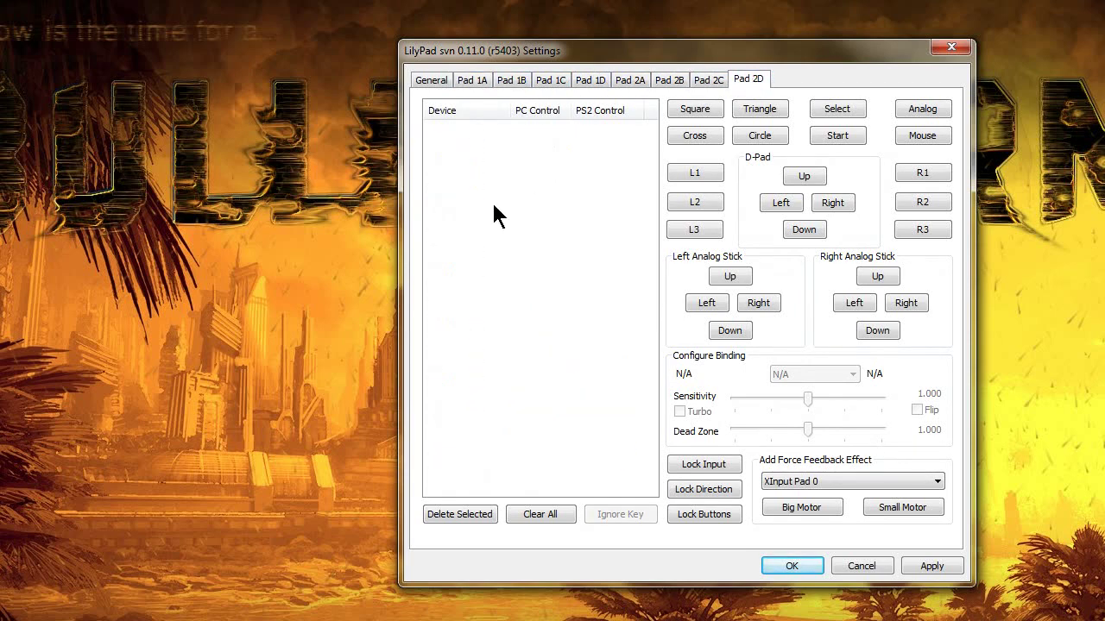
click(470, 80)
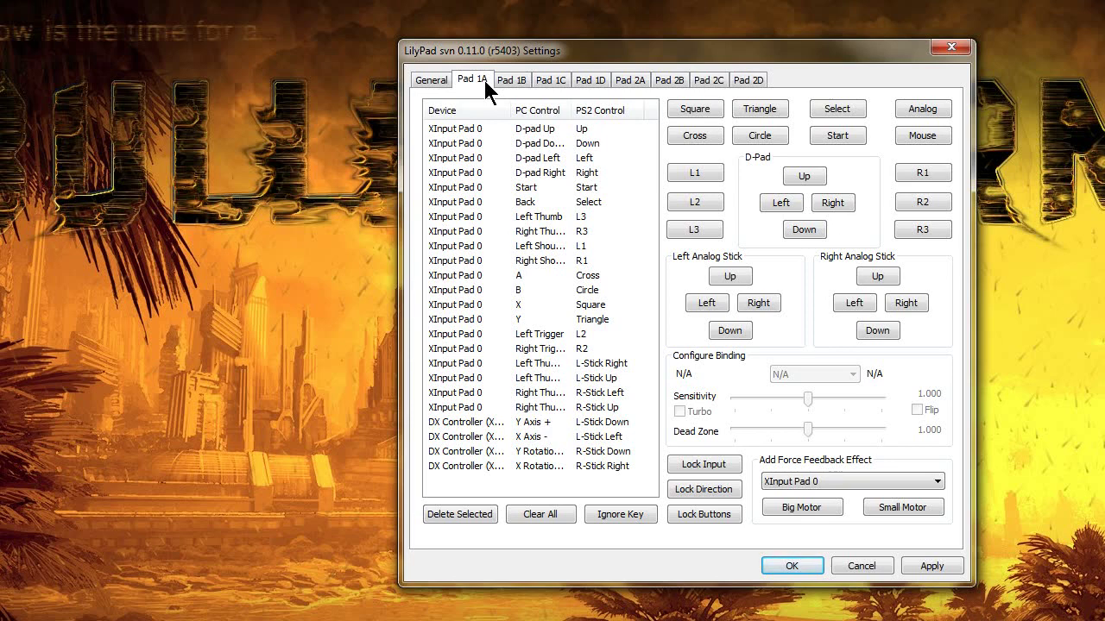
click(512, 80)
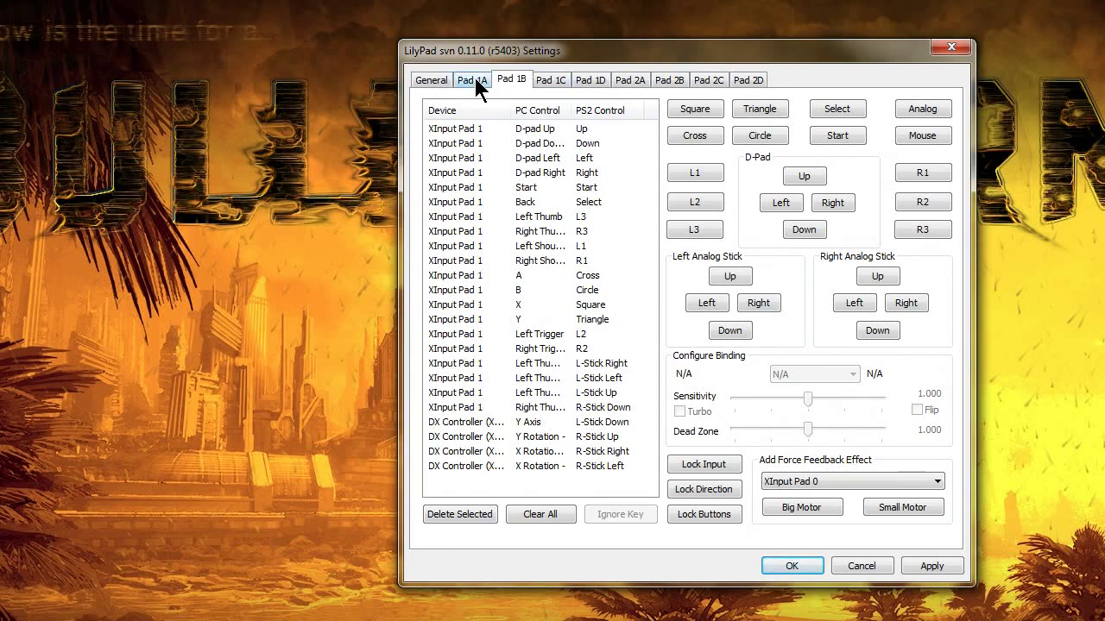
click(473, 78)
Apply the controller settings with both multitap ports enabled and close the LilyPad settings
click(436, 80)
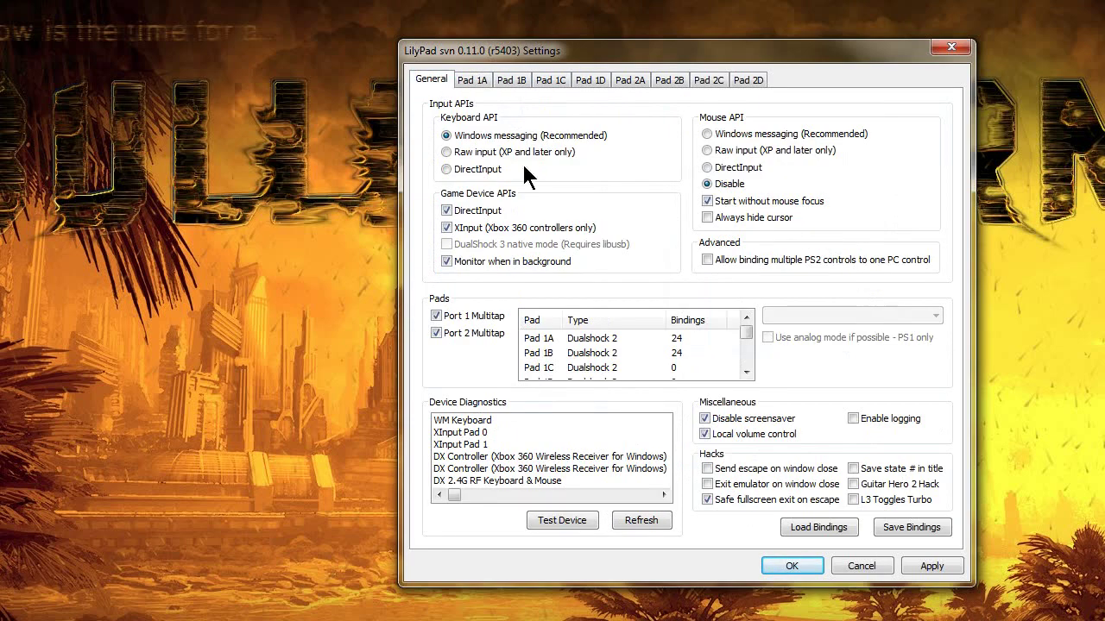
click(934, 569)
click(783, 567)
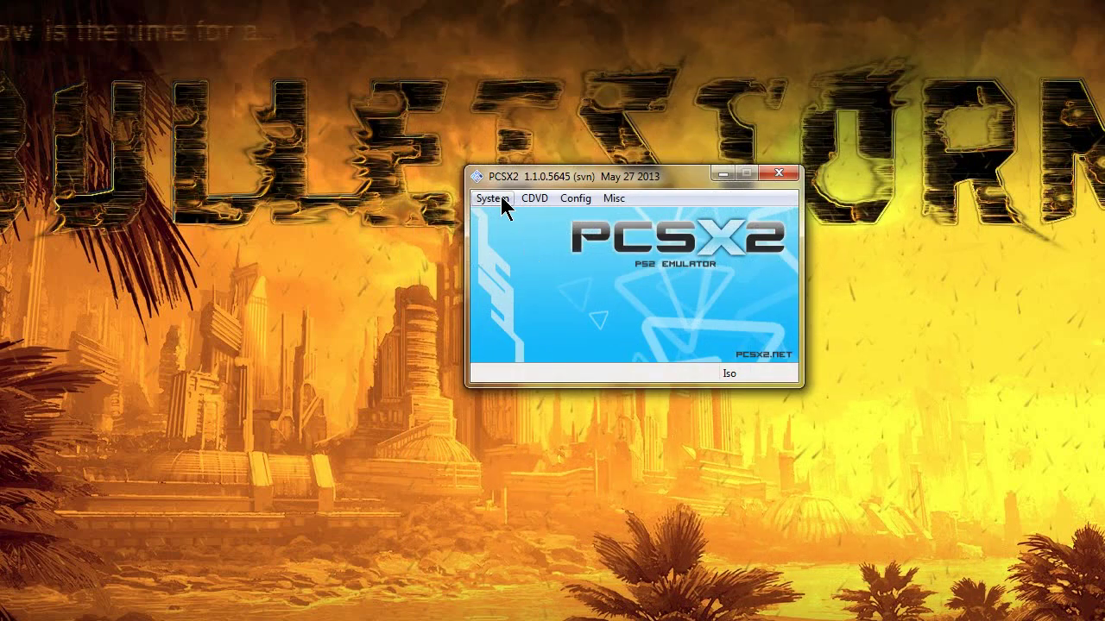
Reopen the LilyPad controller settings to check the multitap pads, and close them again
click(575, 199)
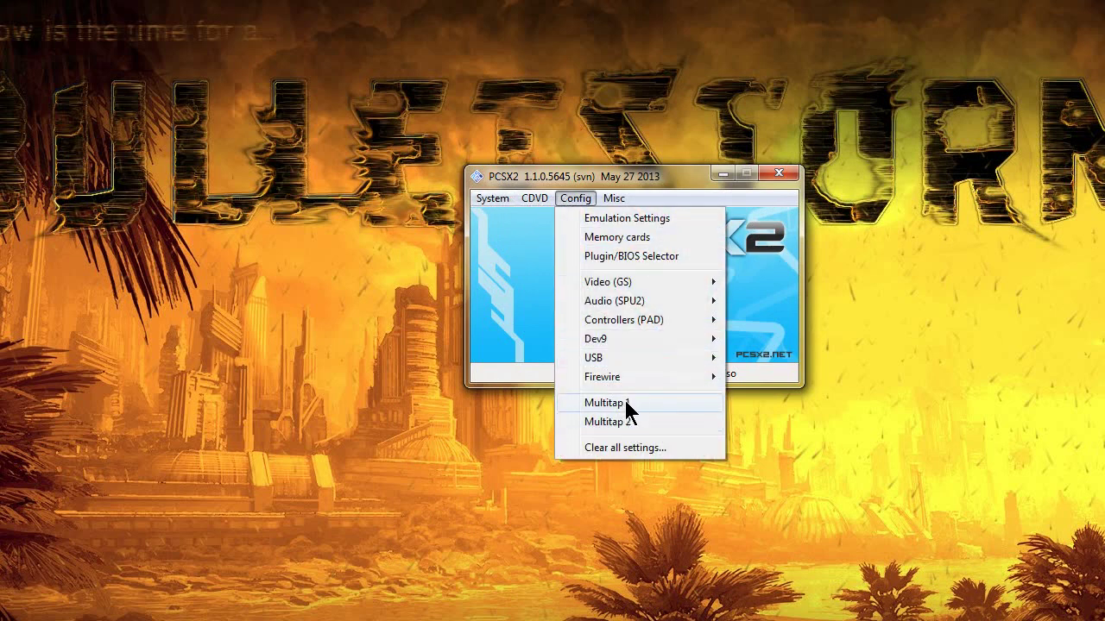
mouse_move(652, 322)
click(755, 346)
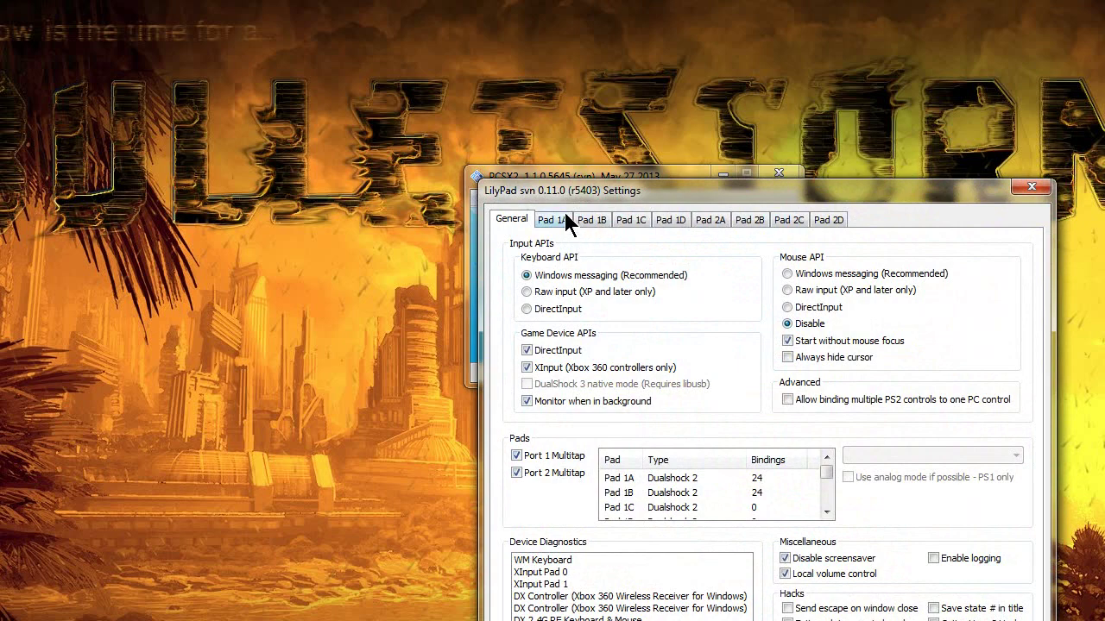
key(Return)
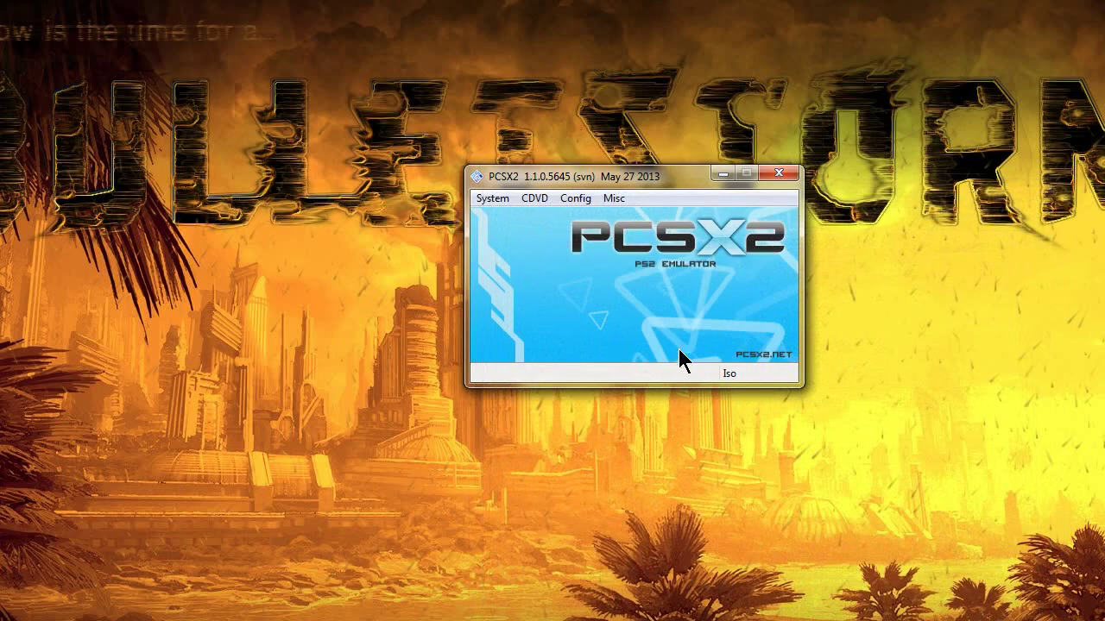
Enable Multitap 1 and Multitap 2 in the emulator's own configuration
click(576, 201)
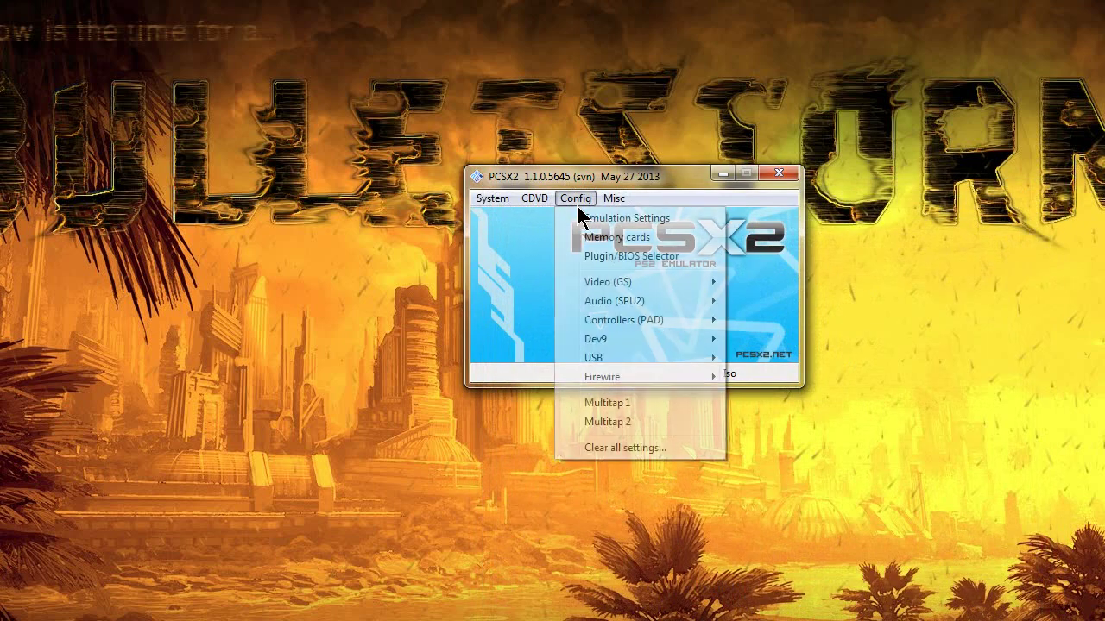
click(603, 407)
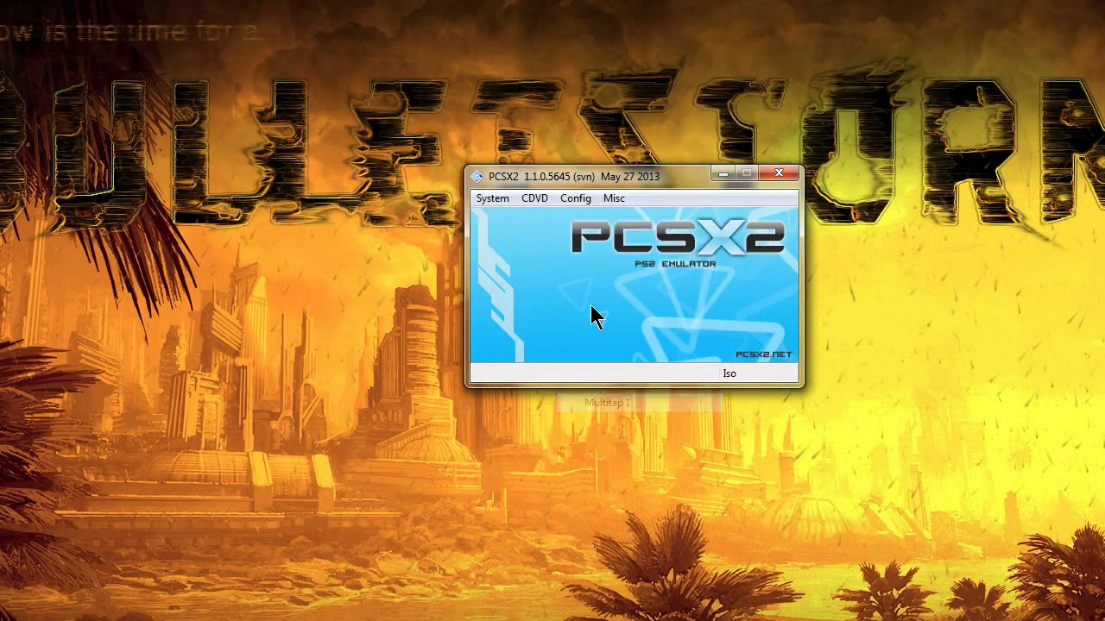
click(576, 197)
click(584, 422)
Disable Multitap 2 in the emulator configuration and check the multitap options
click(575, 197)
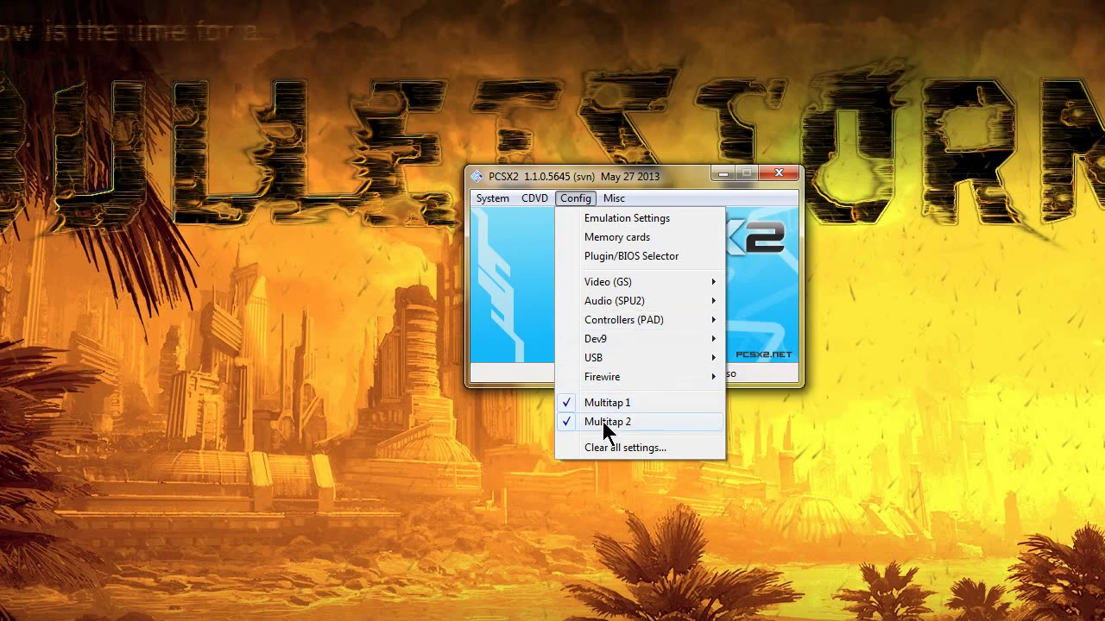
click(602, 421)
click(571, 199)
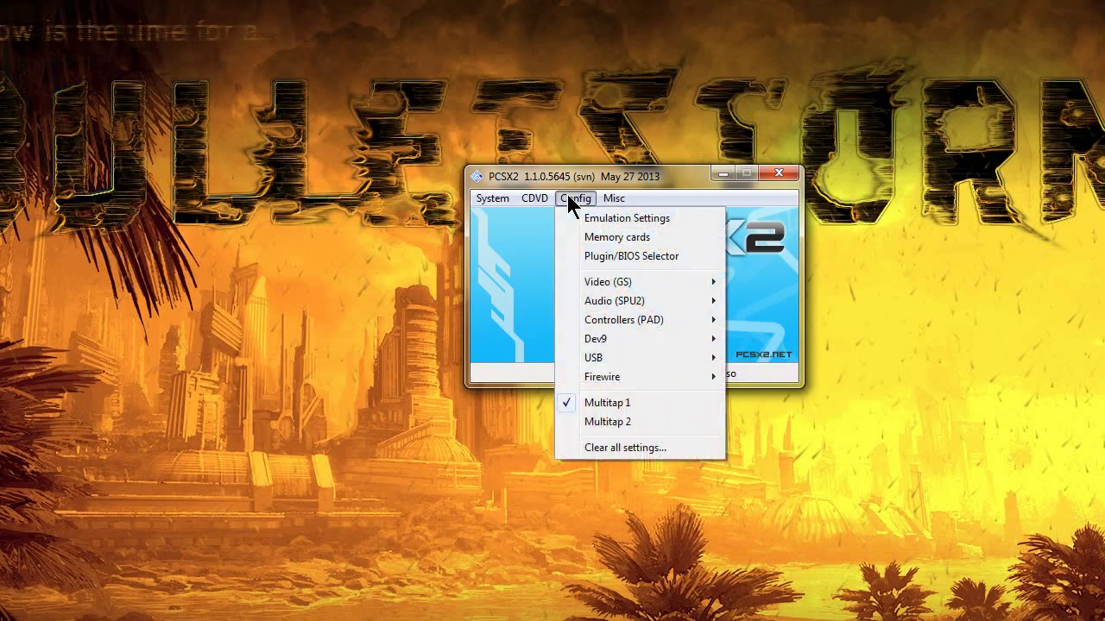
Open the LilyPad controller settings, check the Pad 1A and Pad 1B bindings, and close the settings
mouse_move(511, 205)
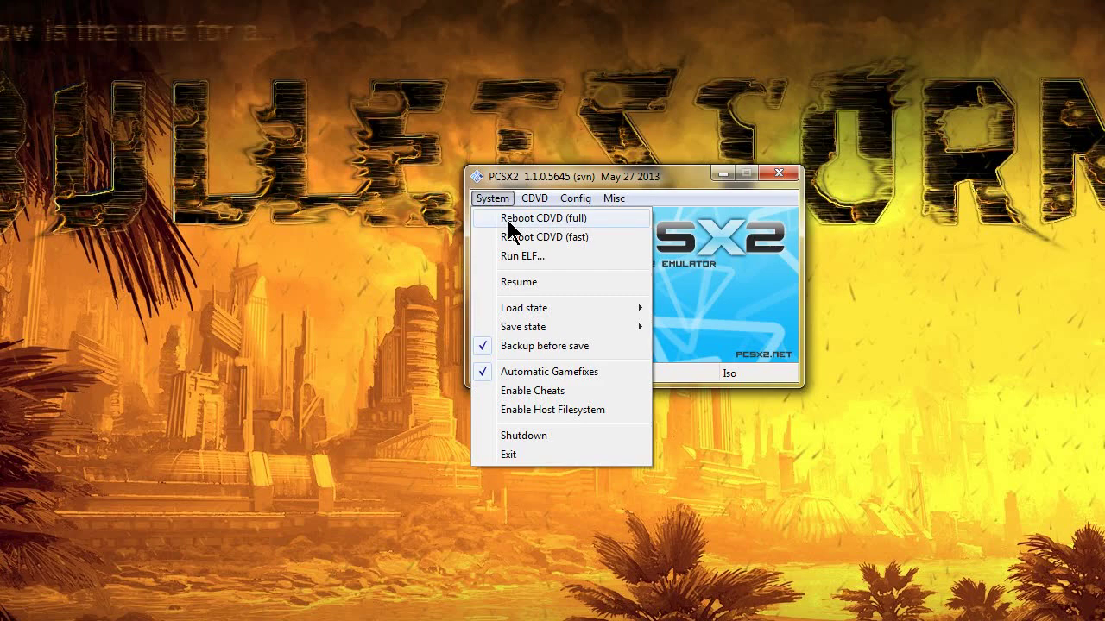
mouse_move(588, 201)
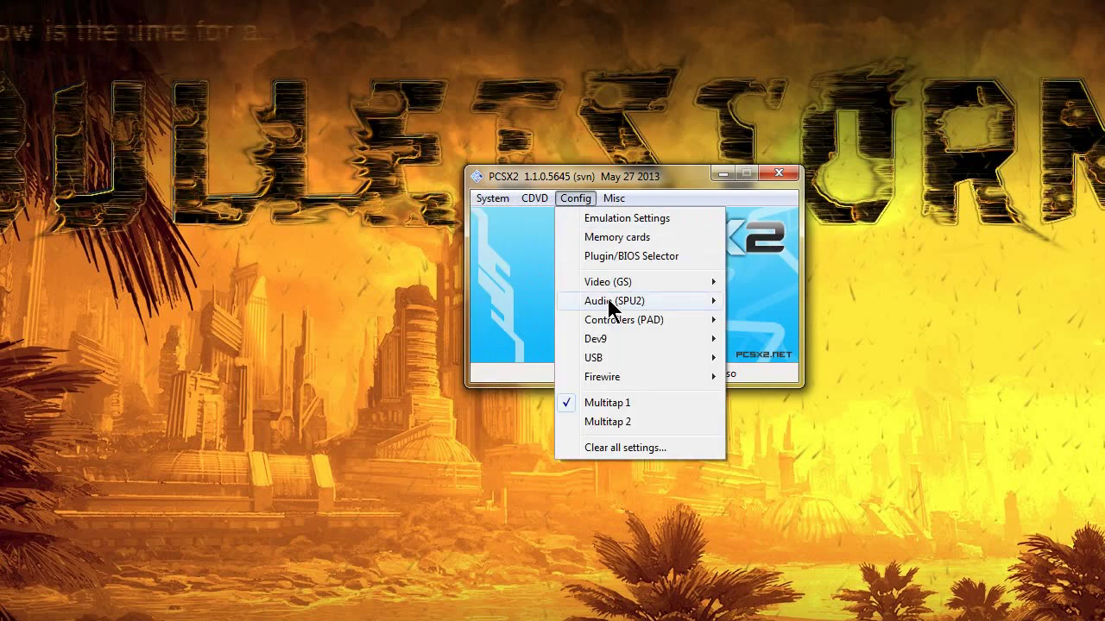
mouse_move(613, 321)
click(778, 347)
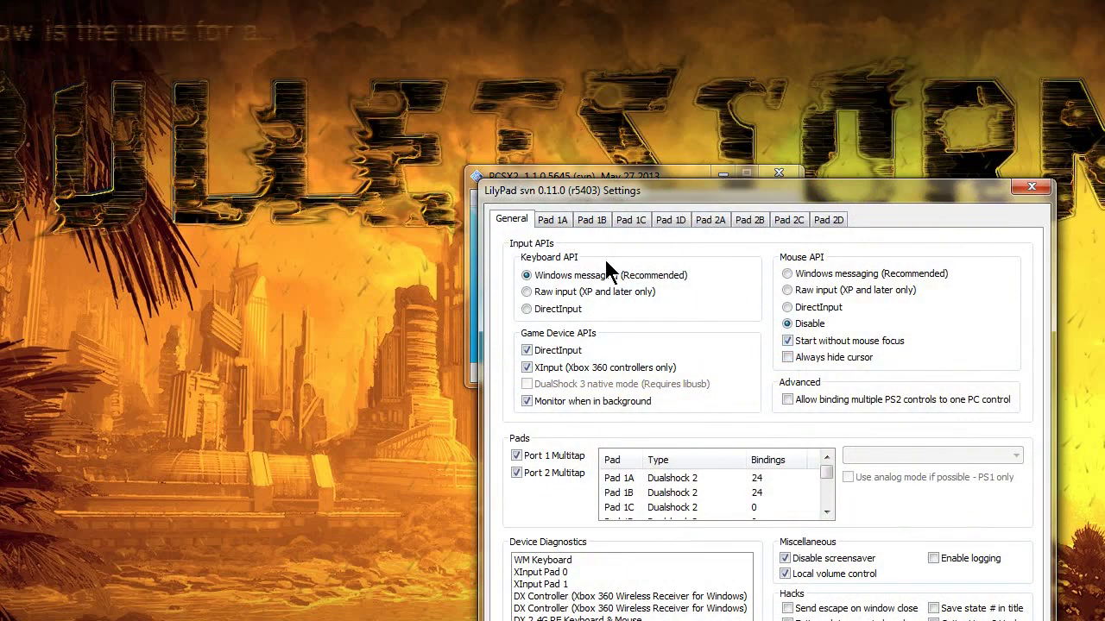
click(558, 223)
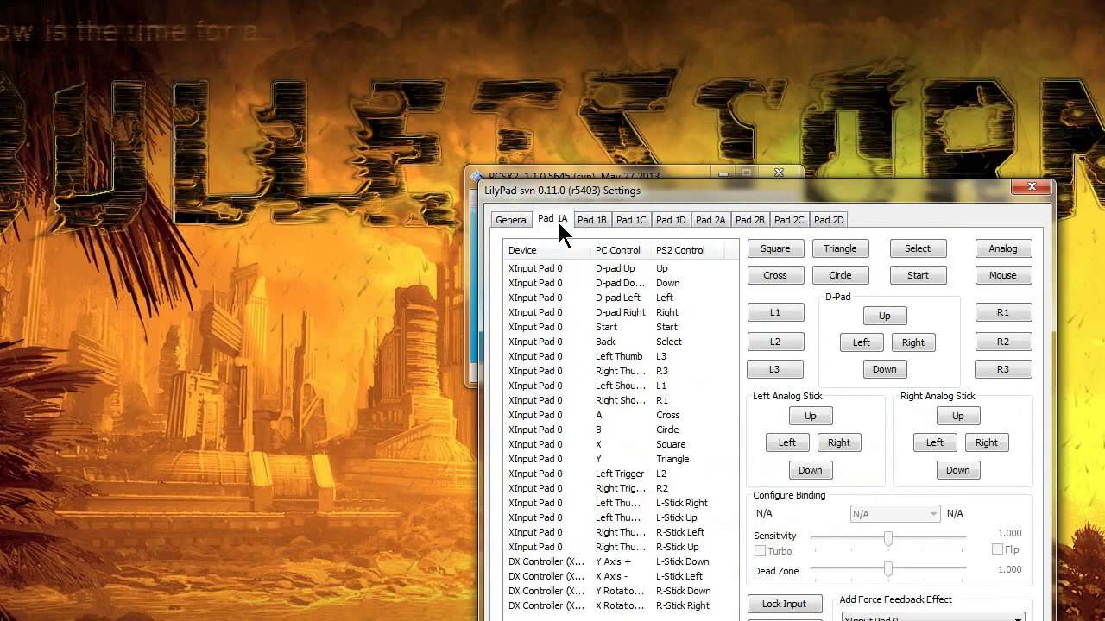
click(591, 220)
click(510, 220)
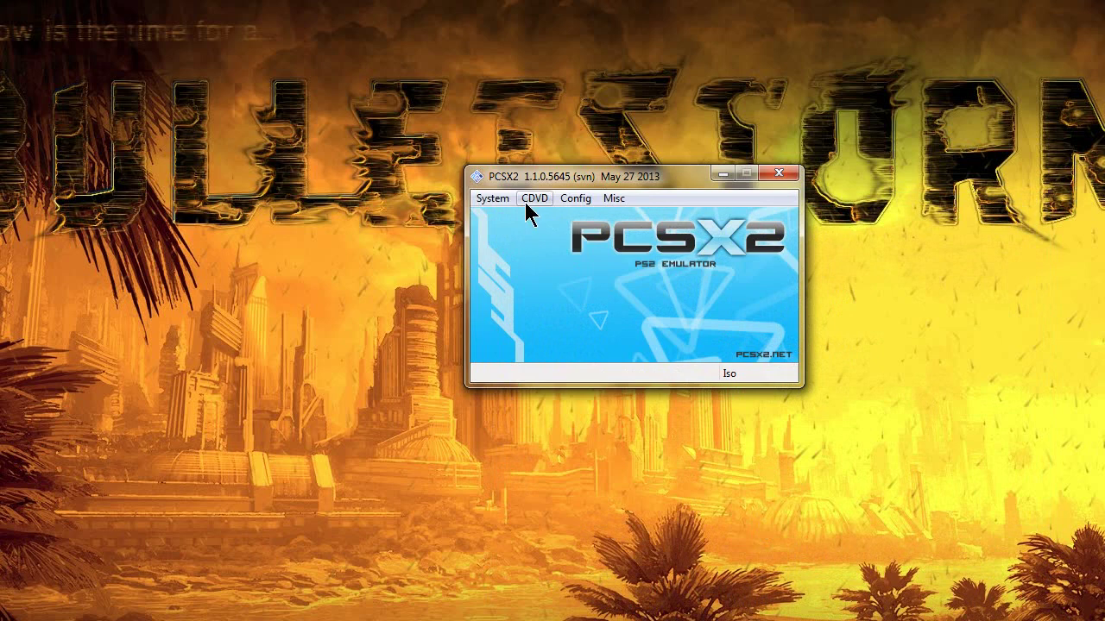
Choose PS2-SmackdownHCTP.iso as the disc image to run
click(492, 198)
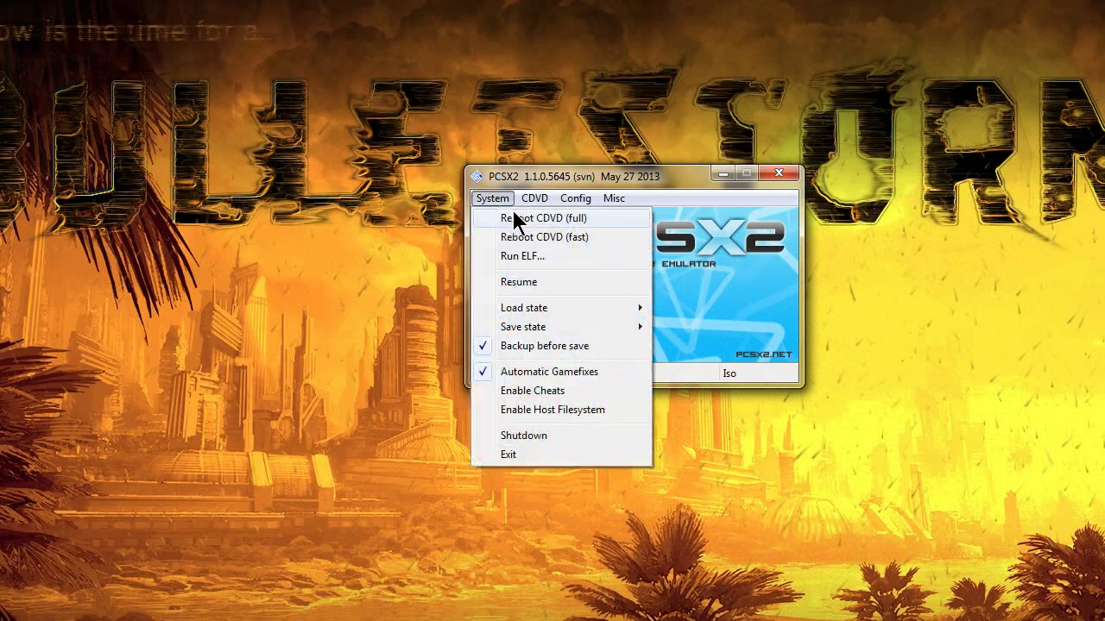
mouse_move(531, 200)
mouse_move(542, 218)
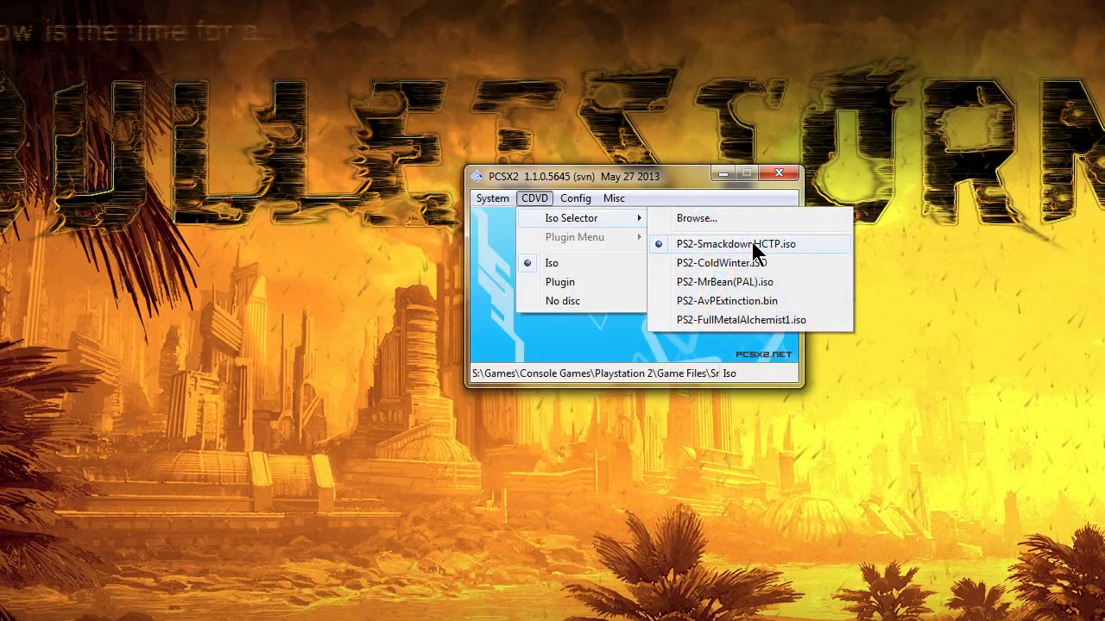
click(743, 246)
click(488, 200)
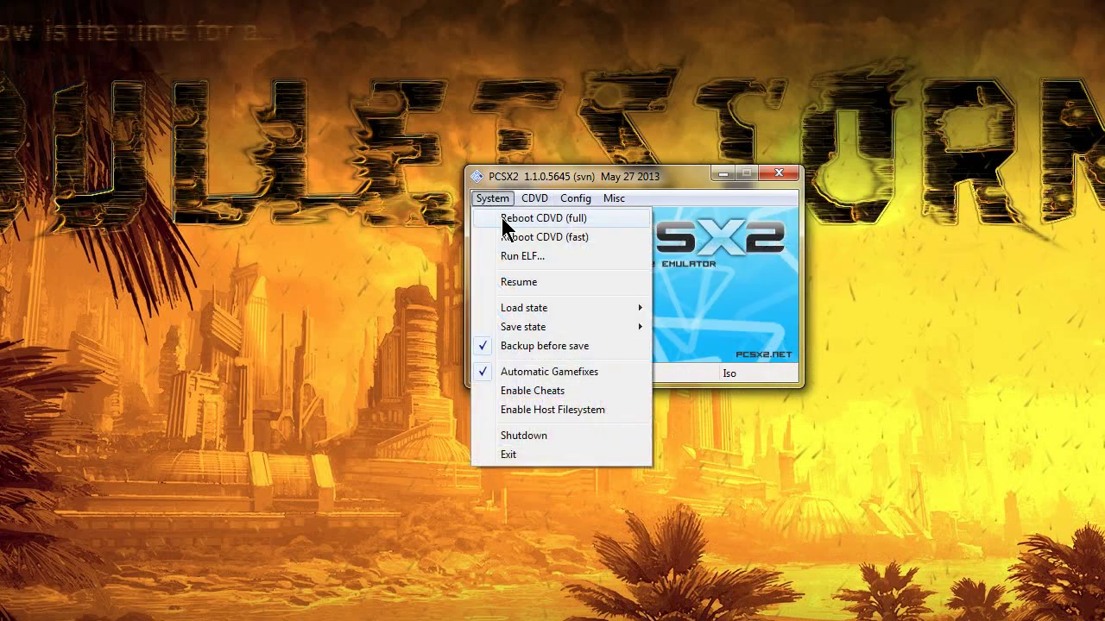
click(505, 224)
click(673, 318)
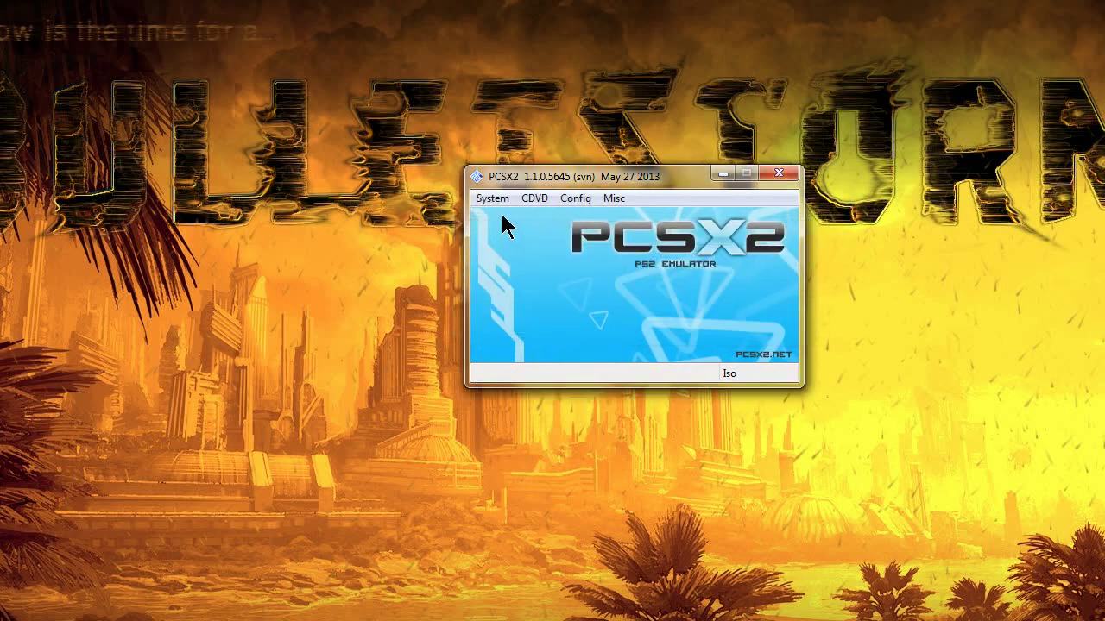
Fully reboot the emulator from the selected disc image, agreeing to reset the virtual machine state
click(491, 199)
click(524, 220)
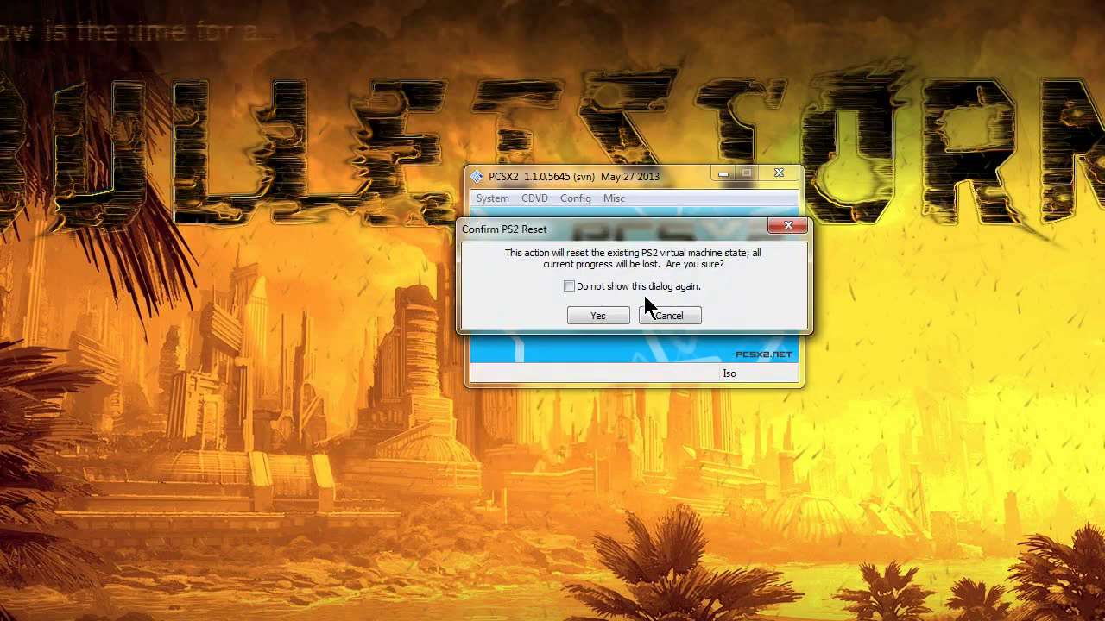
click(602, 314)
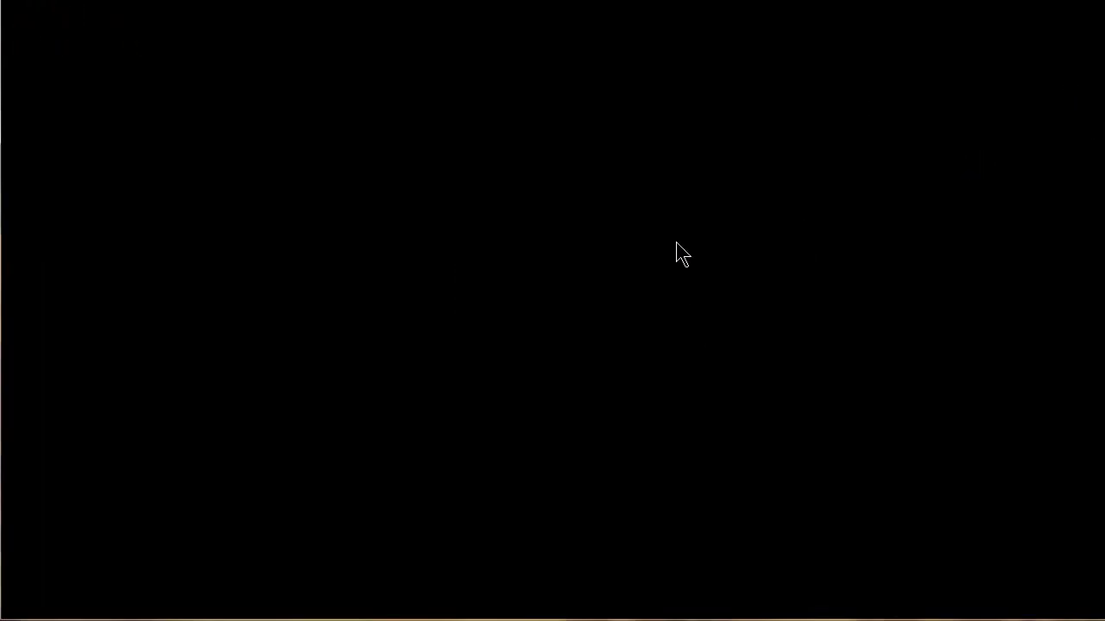